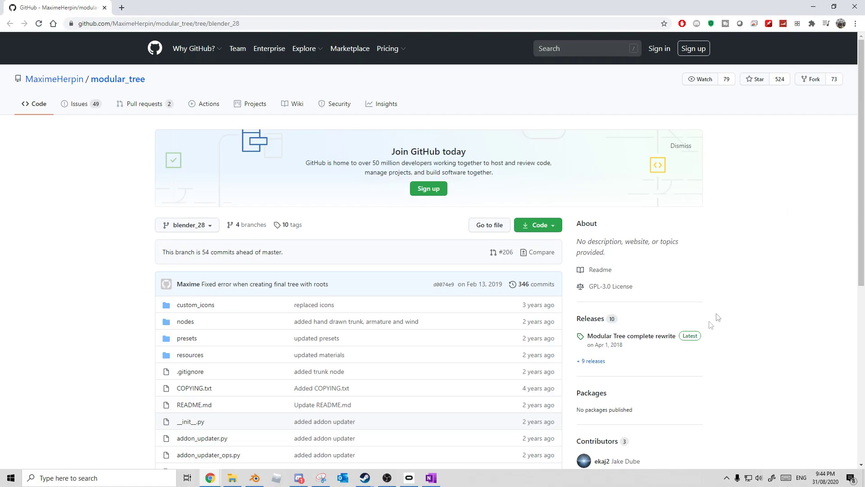
Step: Open the code download options for the modular_tree repository's blender_28 branch
click(550, 224)
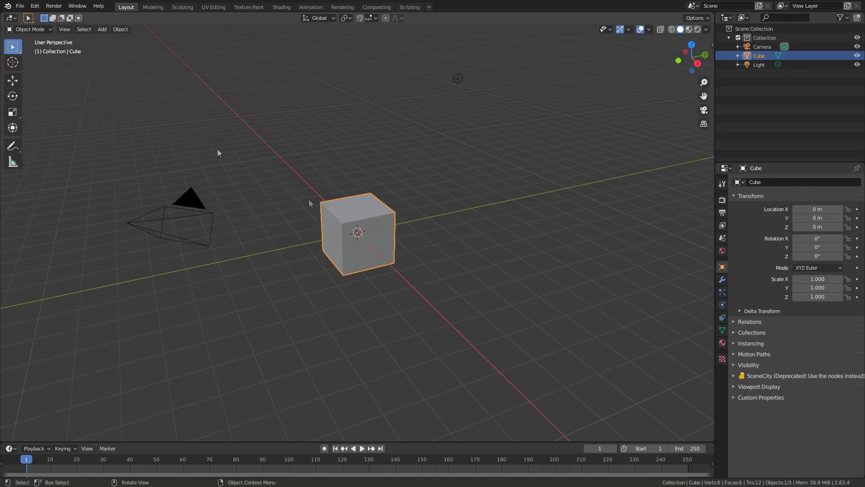
Step: Switch to Blender, install modular_tree-blender_28 (1).zip from Downloads as an add-on, and enable Add Mesh: Mtree
click(35, 6)
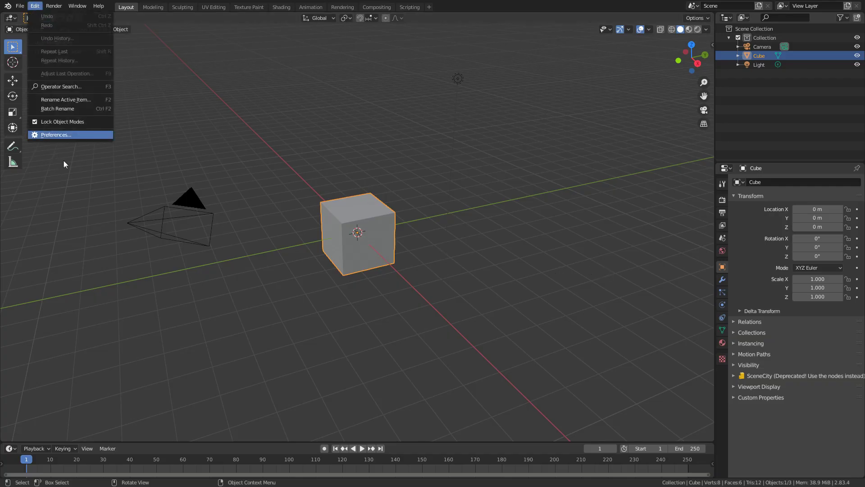
click(64, 133)
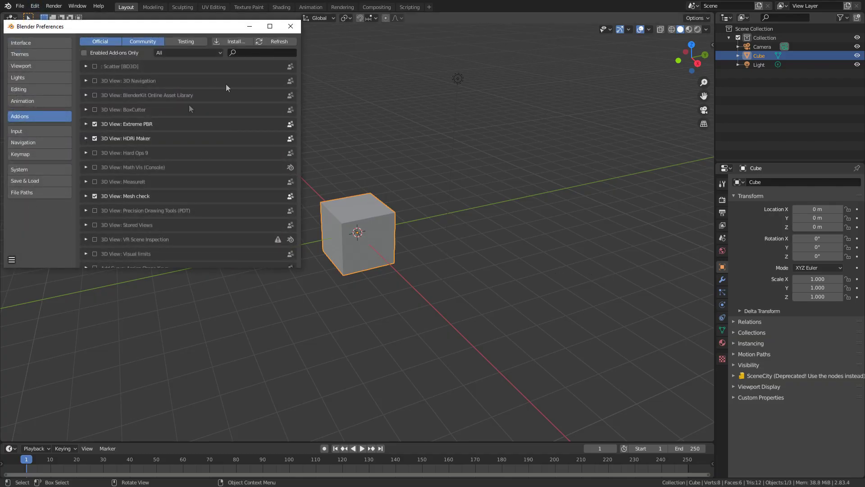
click(235, 41)
click(194, 209)
click(328, 231)
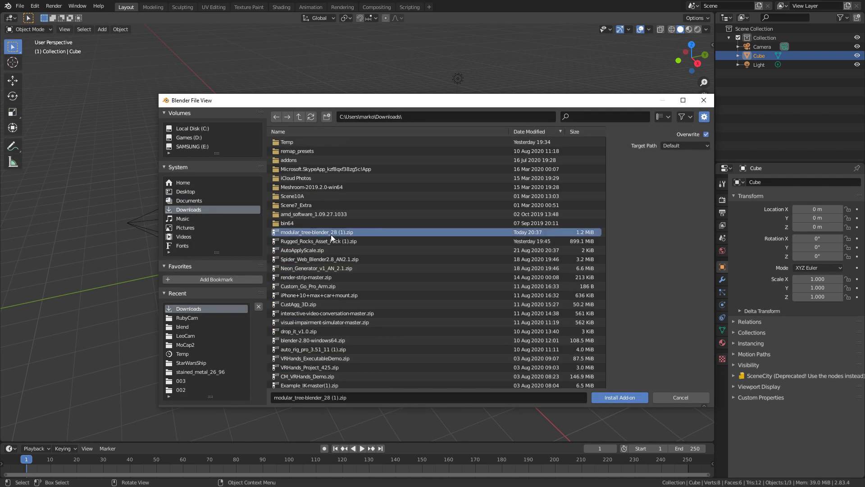
click(620, 398)
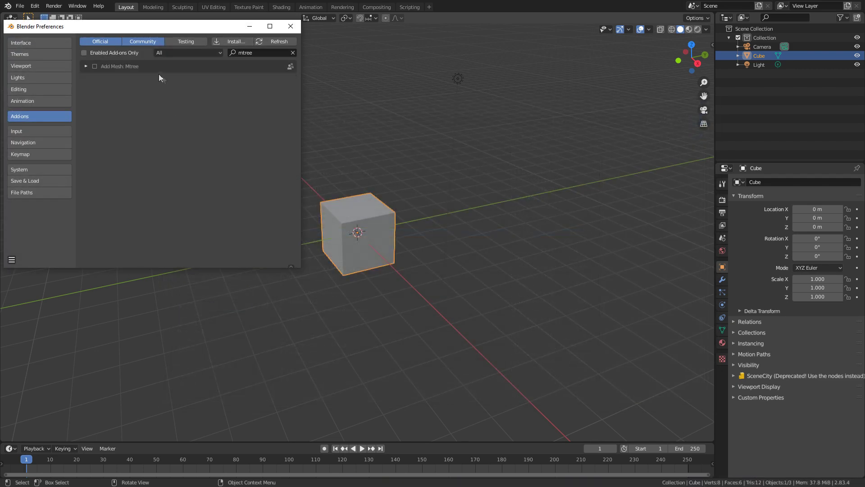
click(94, 67)
click(290, 26)
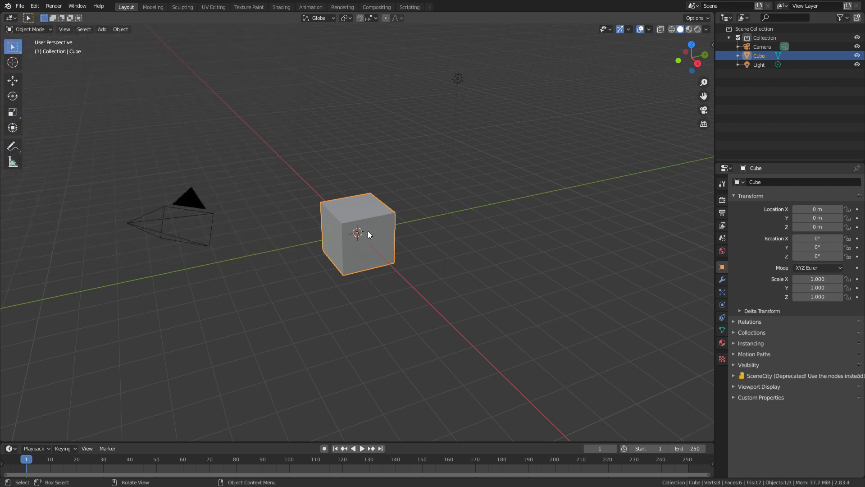
Step: Delete the default cube and add a plane at the scene origin
key(Delete)
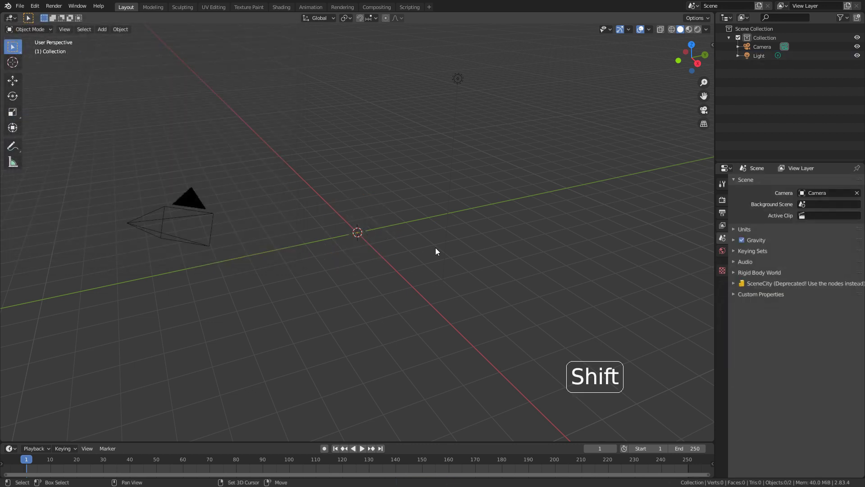
key(shift+a)
mouse_move(435, 247)
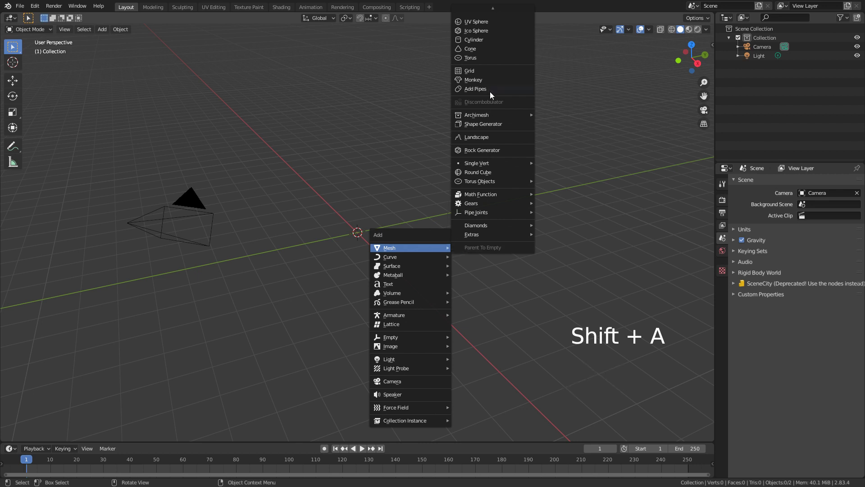
scroll(487, 23, up, 2)
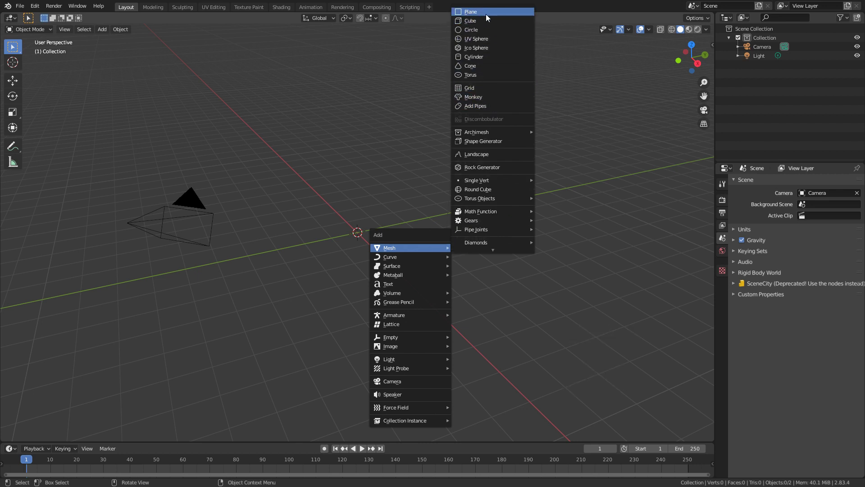
click(470, 11)
key(s)
click(83, 347)
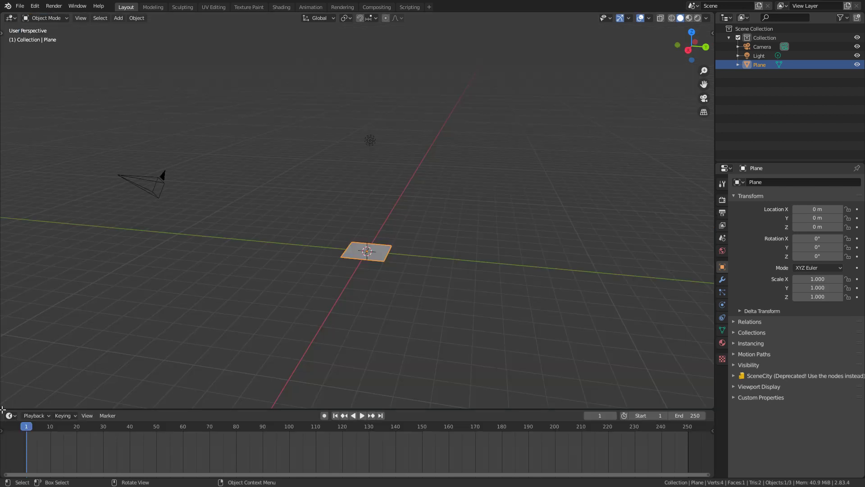
Step: Split the 3D viewport horizontally, turn the lower area into an Mtree Node Tree editor, and create a new node tree
drag(2, 409, 18, 241)
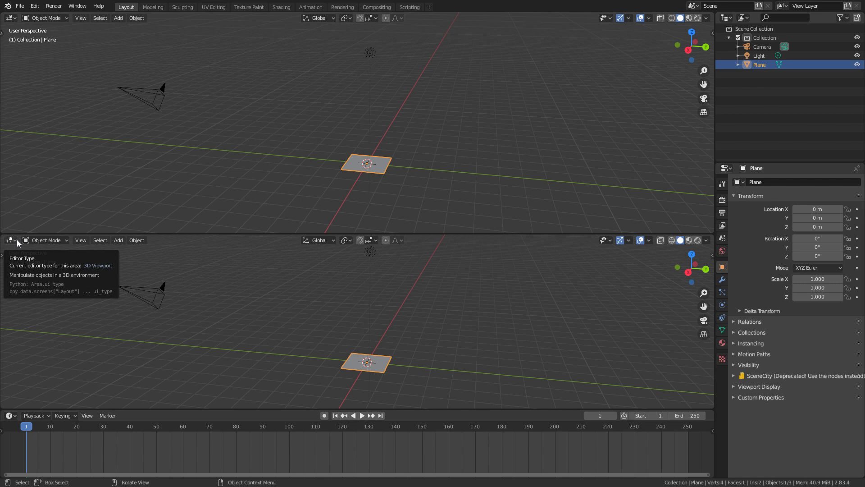
click(11, 241)
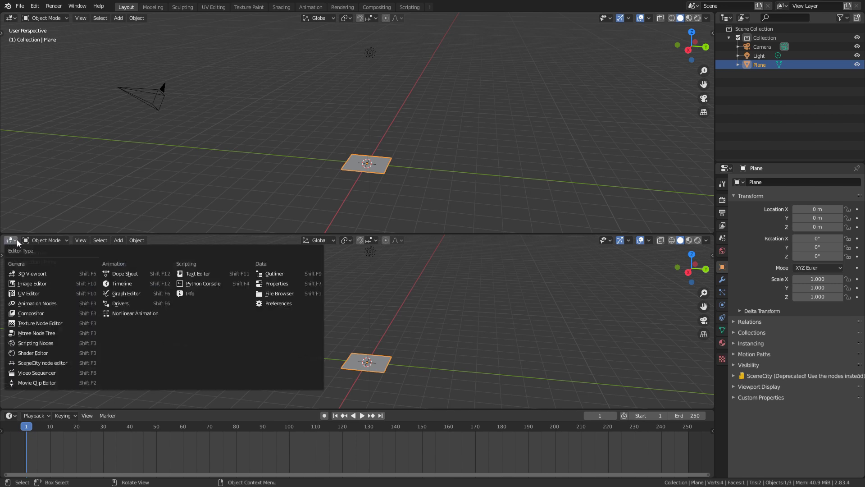
click(50, 337)
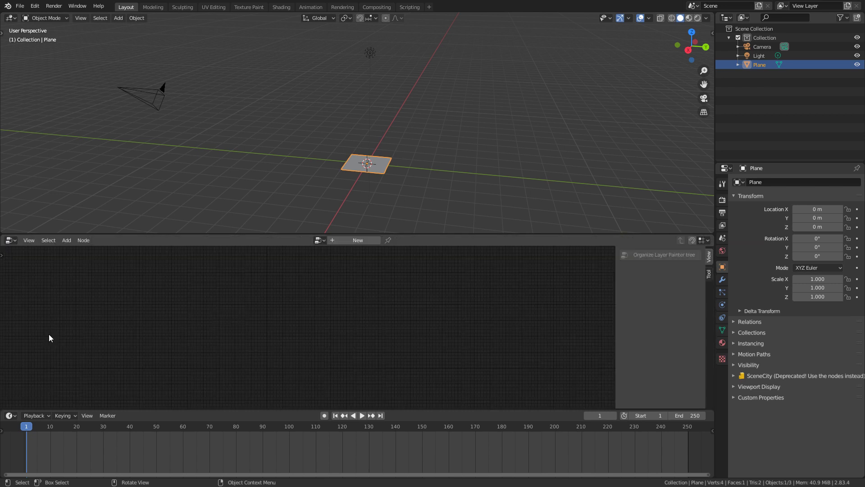
click(351, 242)
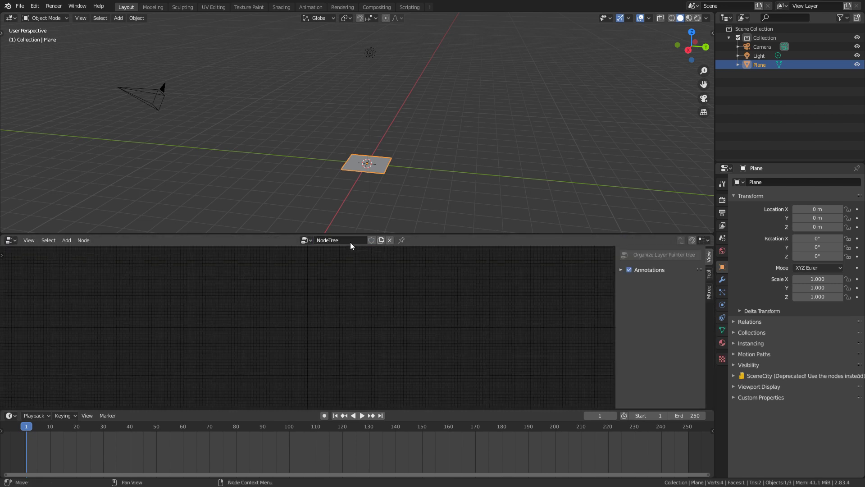
Step: Load the old oak Mtree preset into the node tree
click(709, 296)
click(682, 280)
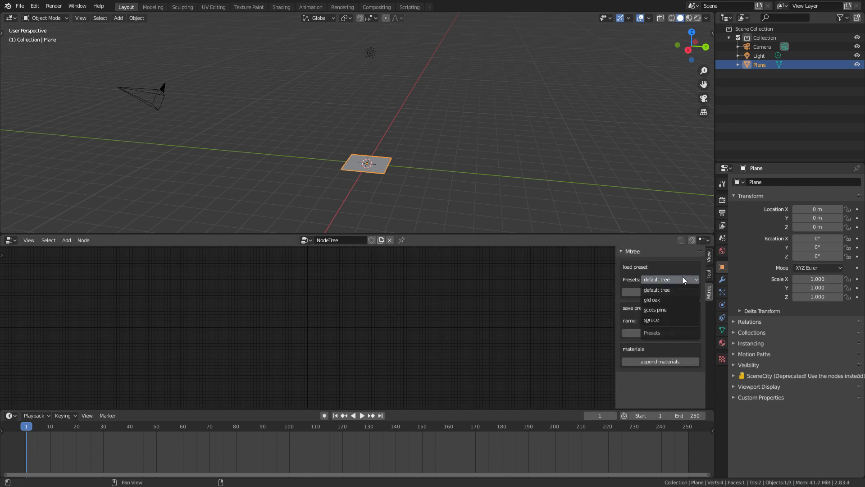
click(658, 299)
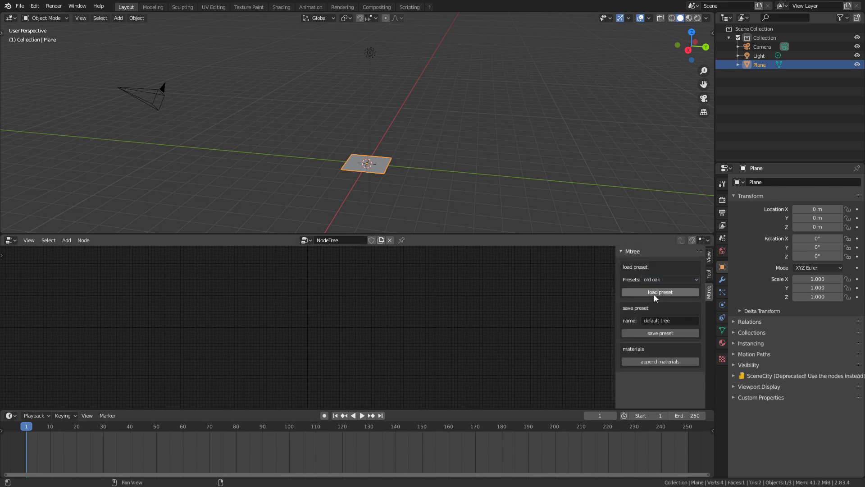
click(654, 293)
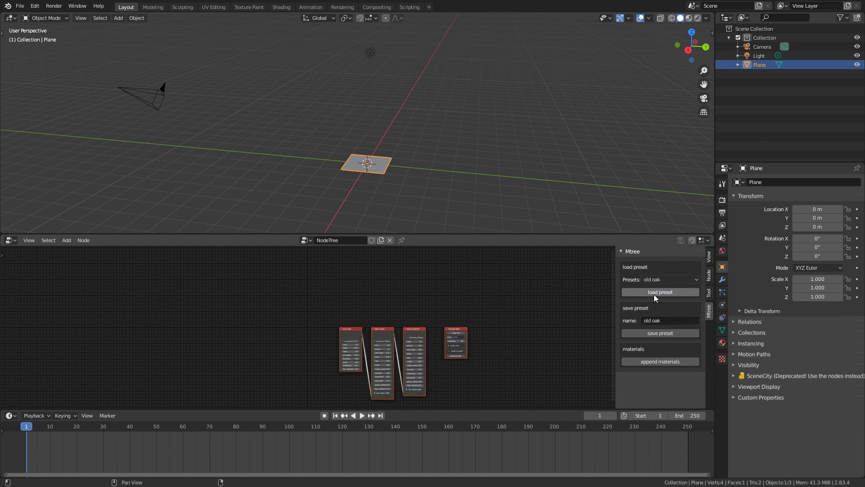
Step: Move the Tree parameters node farther away from the last branch node and create the tree from it
scroll(496, 326, up, 3)
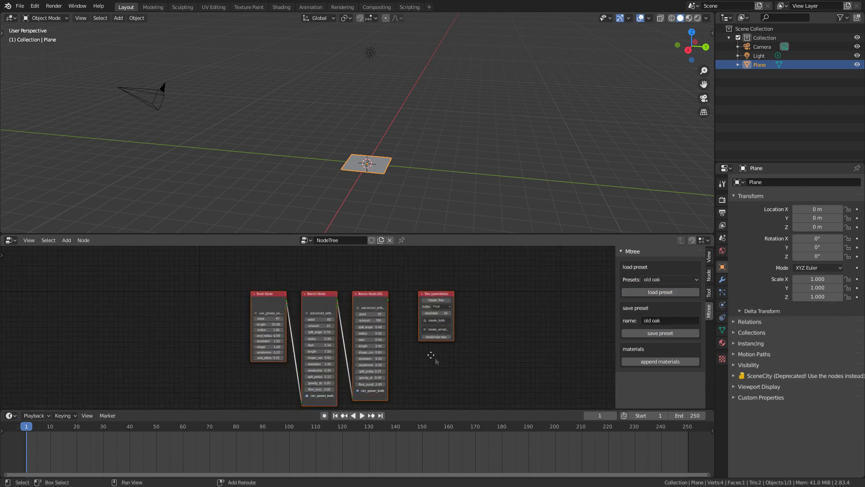
middle_drag(431, 348, 387, 345)
scroll(383, 329, up, 2)
drag(398, 274, 445, 279)
click(445, 280)
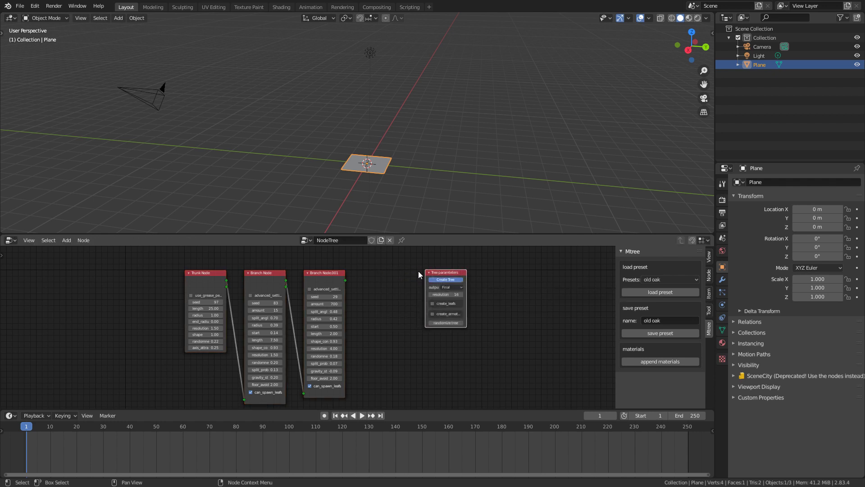
scroll(405, 152, down, 5)
shift+middle_drag(396, 117, 406, 174)
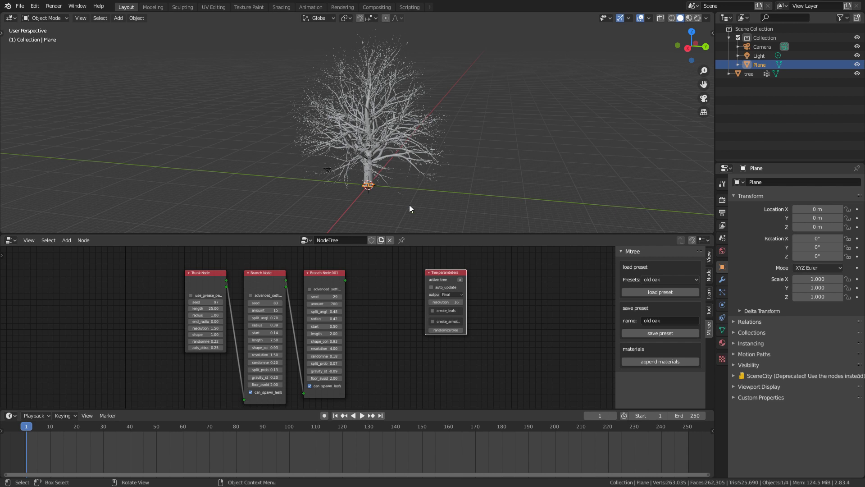
Step: Add a Twig Node between Branch Node.001 and Tree parameters, and execute it to generate a twig
click(380, 292)
key(shift+a)
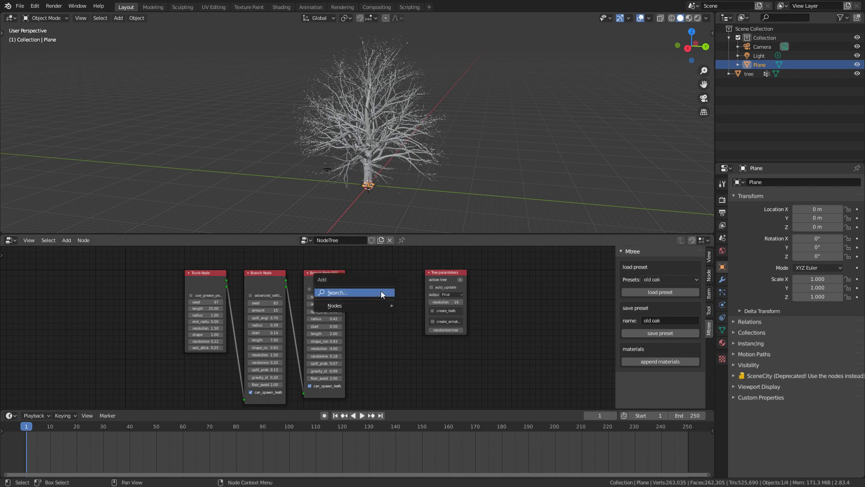
mouse_move(372, 309)
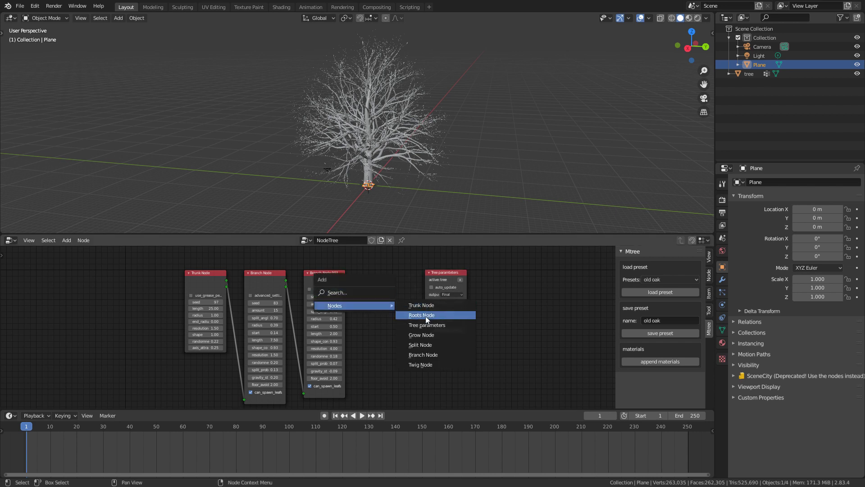
click(420, 365)
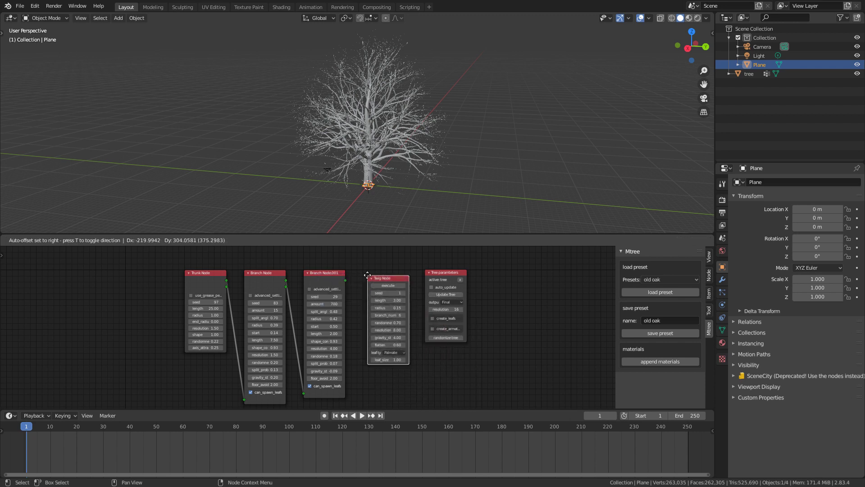
click(363, 268)
scroll(307, 327, up, 1)
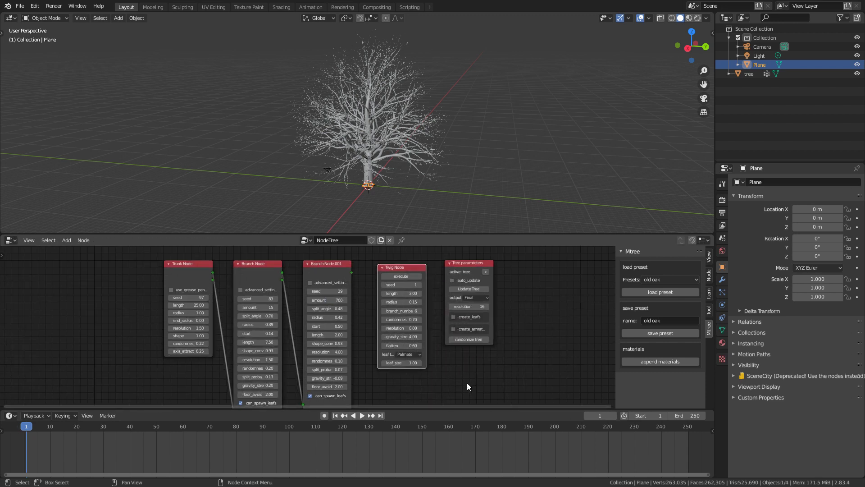
click(412, 279)
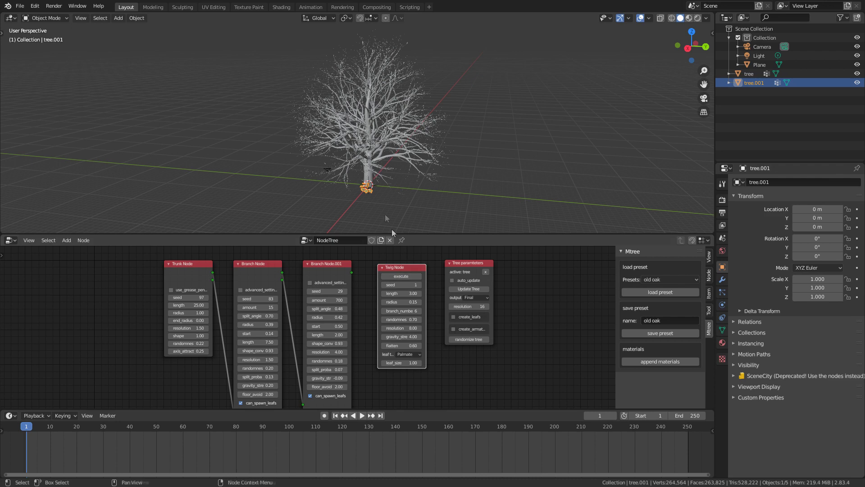
Step: Move the generated twig straight down along Z to about -2.6 m, clear of the trunk
scroll(399, 189, up, 6)
middle_drag(395, 131, 431, 135)
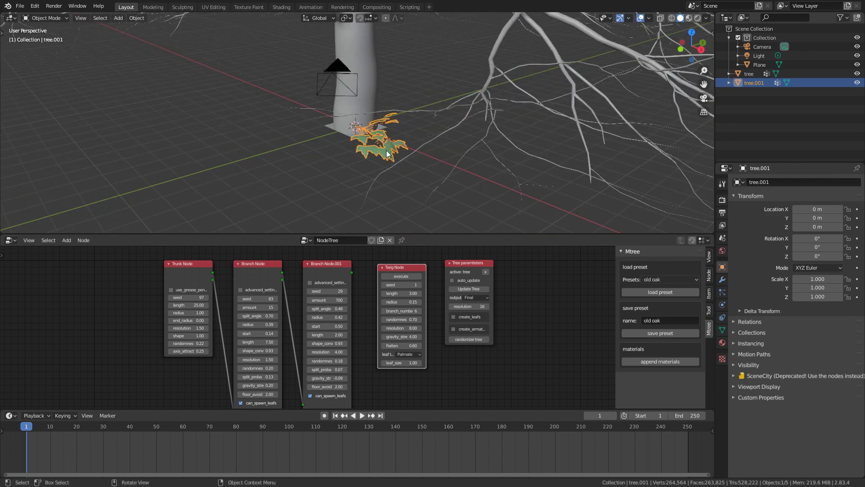
key(g)
key(z)
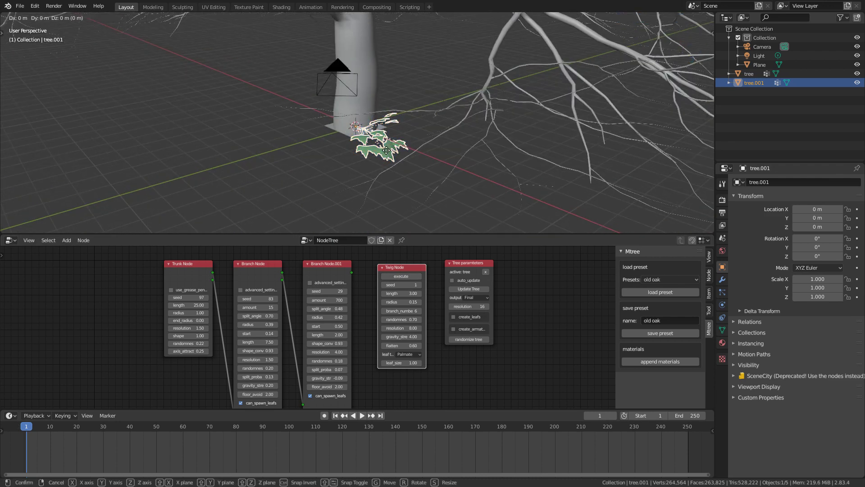
click(396, 206)
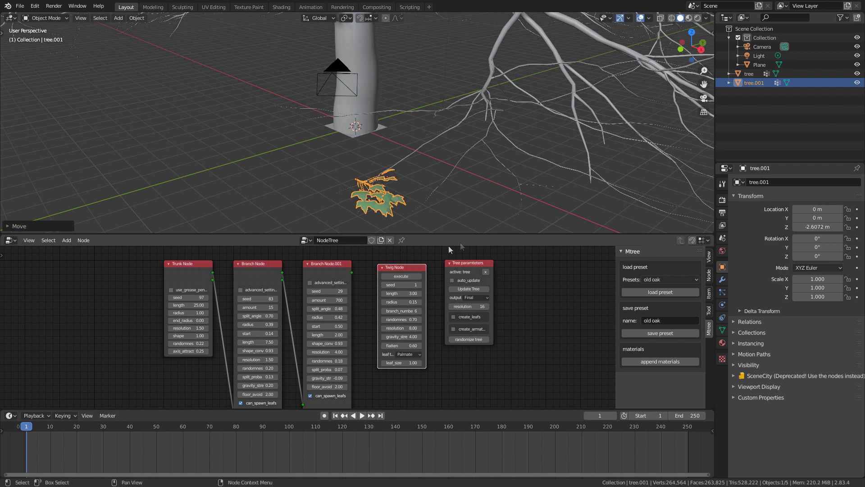
Step: Enable create_leafs in Tree parameters, pick the twig object as the leaf, and update the tree
click(454, 316)
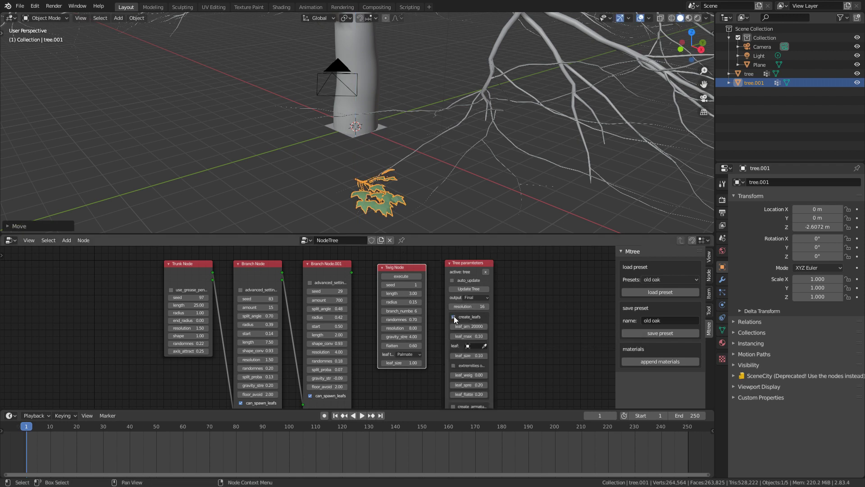
click(486, 345)
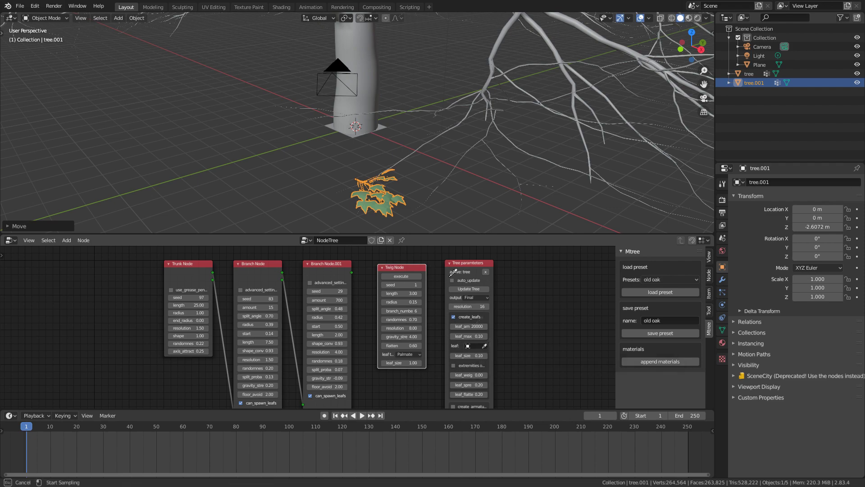
click(388, 195)
click(469, 289)
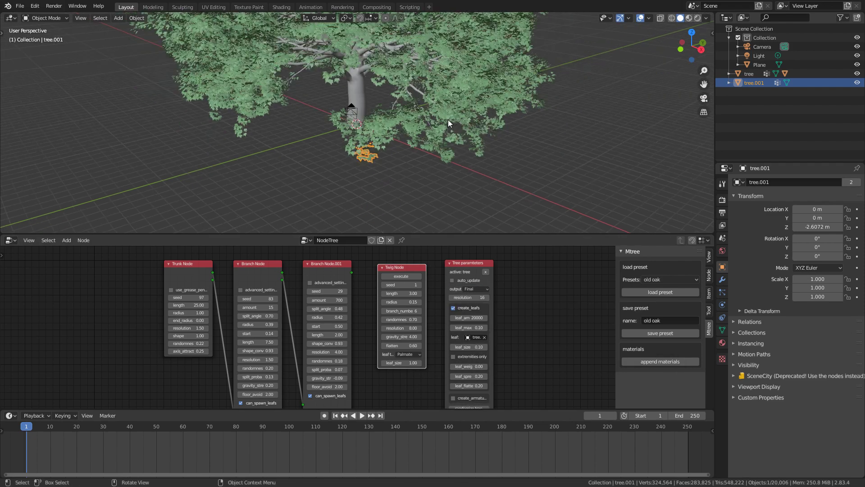
Step: Switch the 3D viewport to rendered shading and delete the scene's default light
middle_drag(447, 120, 498, 122)
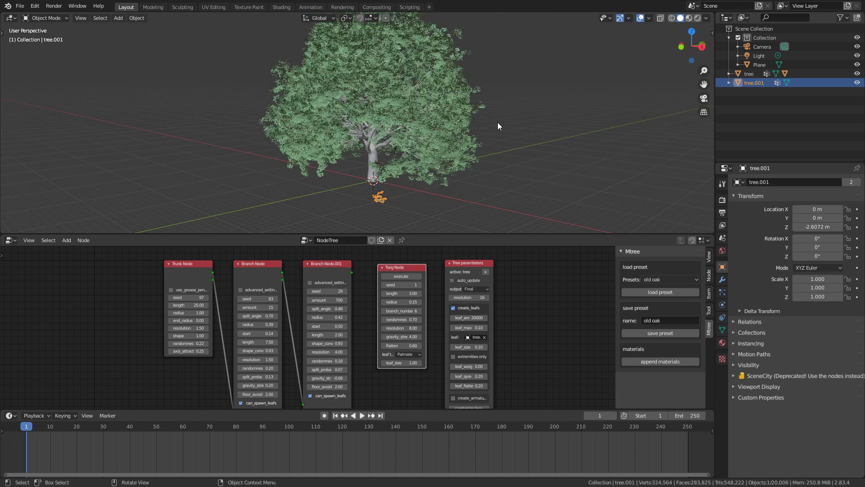
click(697, 18)
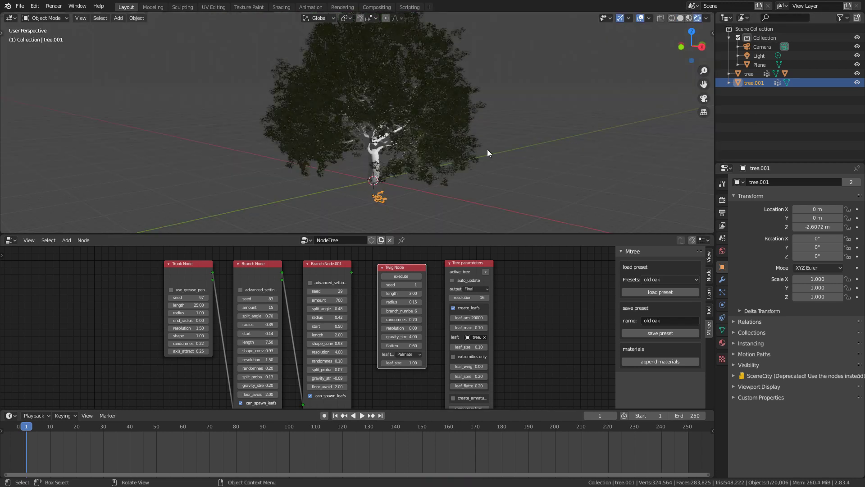
click(758, 56)
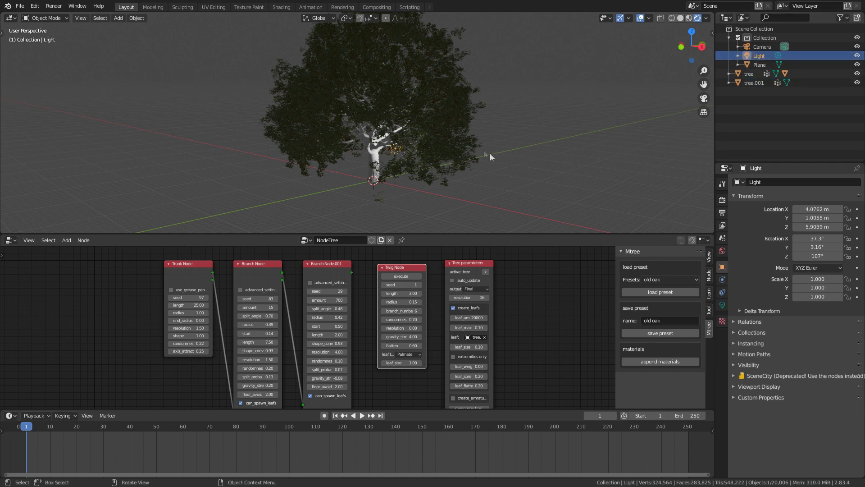
key(Delete)
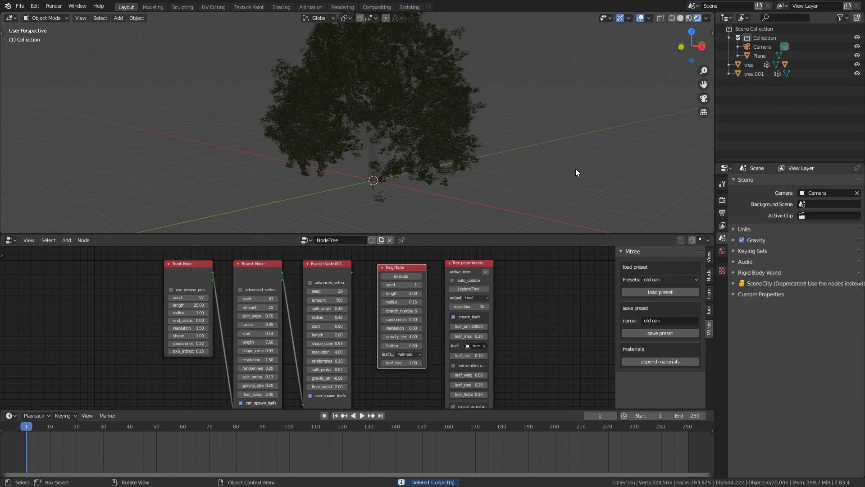
Step: Create a Dynamic sky world for the scene
key(n)
click(710, 71)
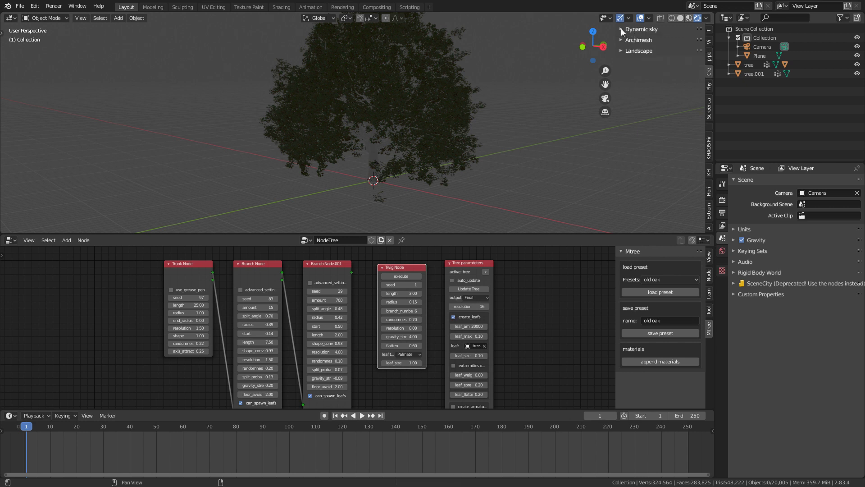
click(621, 28)
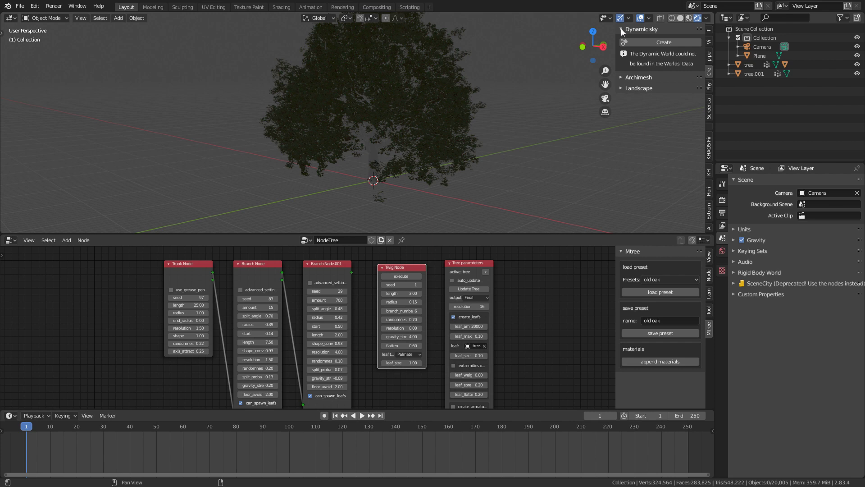
click(651, 42)
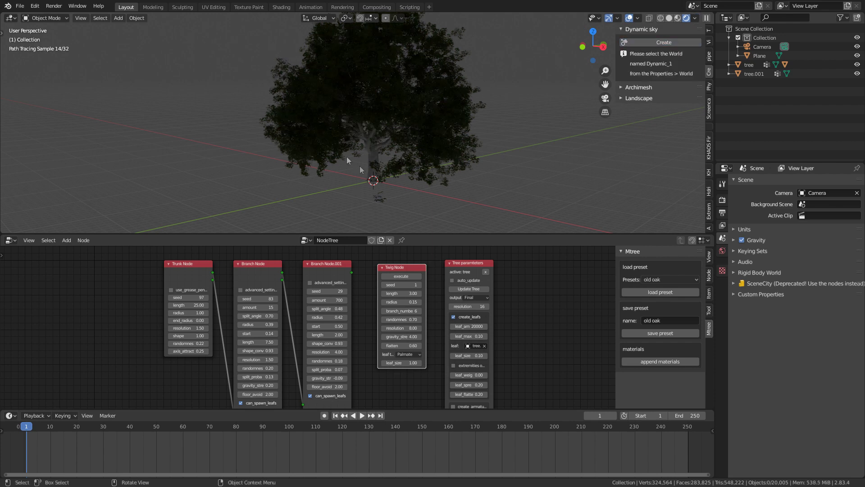
Step: Assign the Dynamic_1 world to the scene in the world shader nodes and check the tree under the new sky
click(283, 8)
click(171, 283)
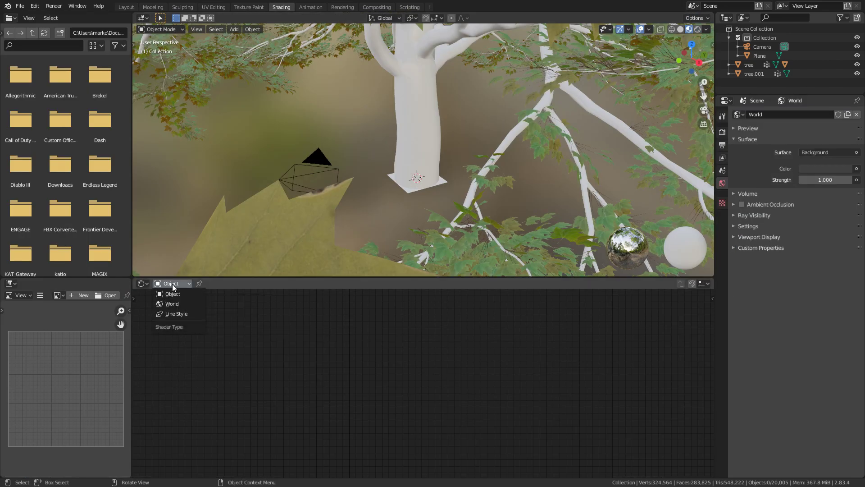
click(170, 303)
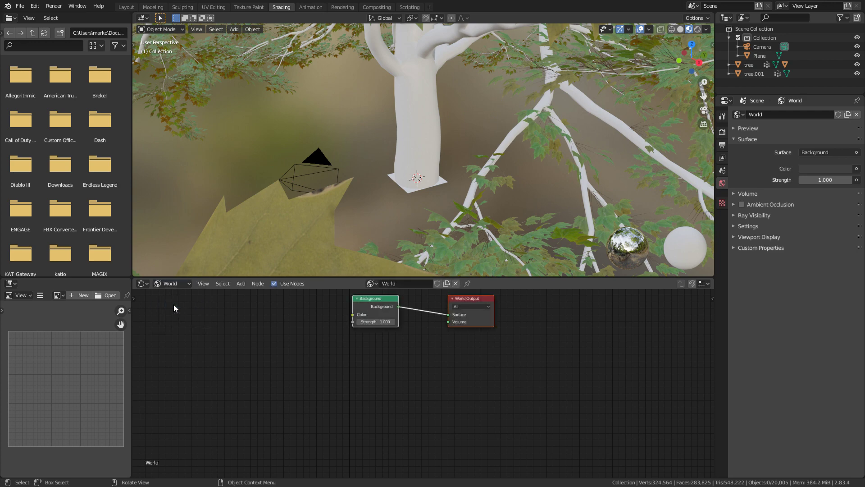
click(370, 283)
click(387, 298)
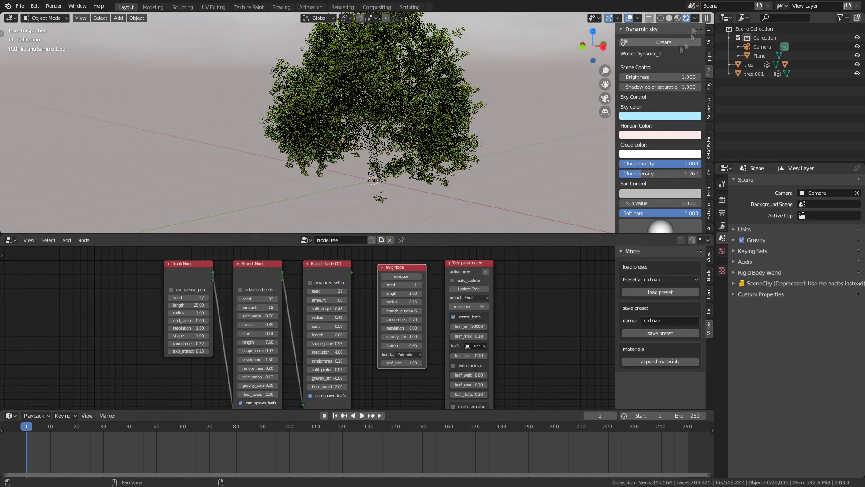
scroll(488, 145, down, 3)
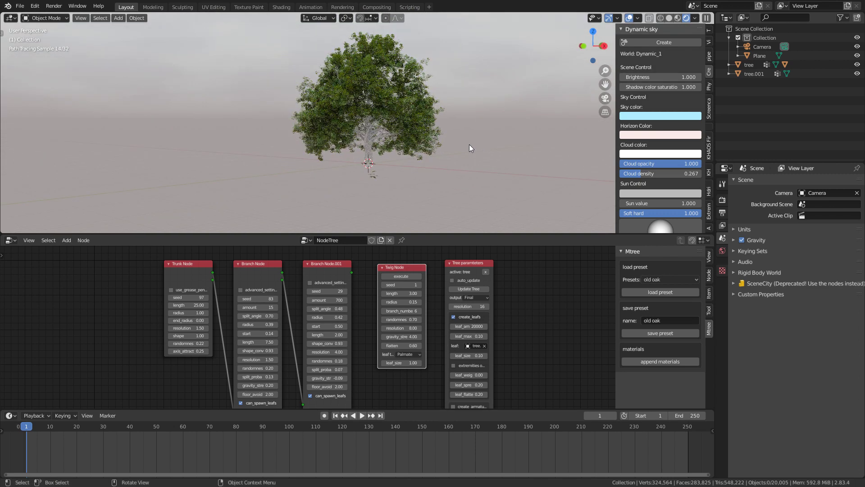
scroll(469, 148, up, 3)
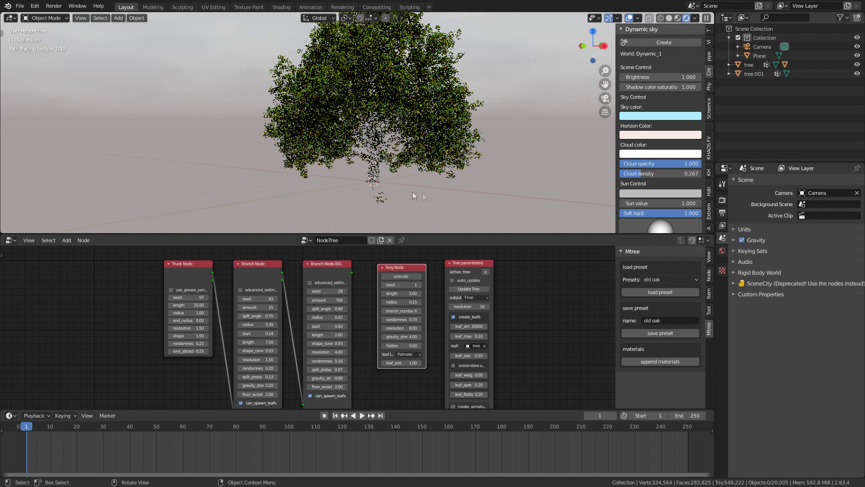
Step: Append the Mtree materials to the file and assign the oak material to the tree
click(373, 169)
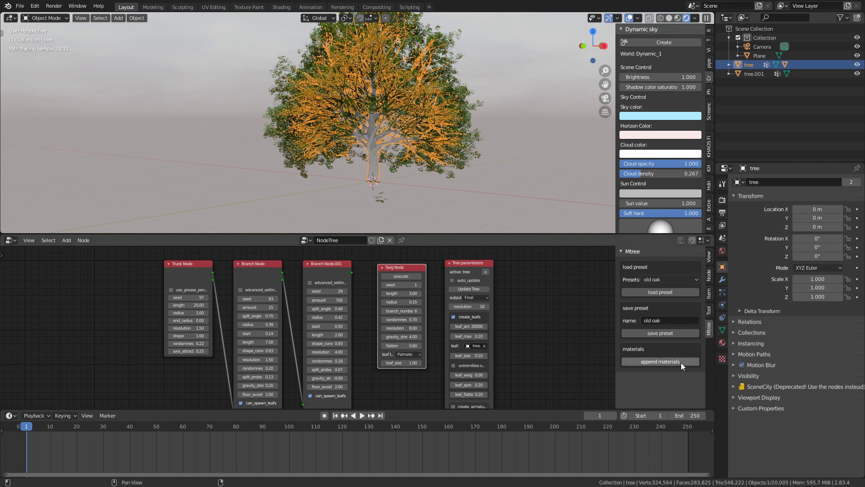
click(722, 342)
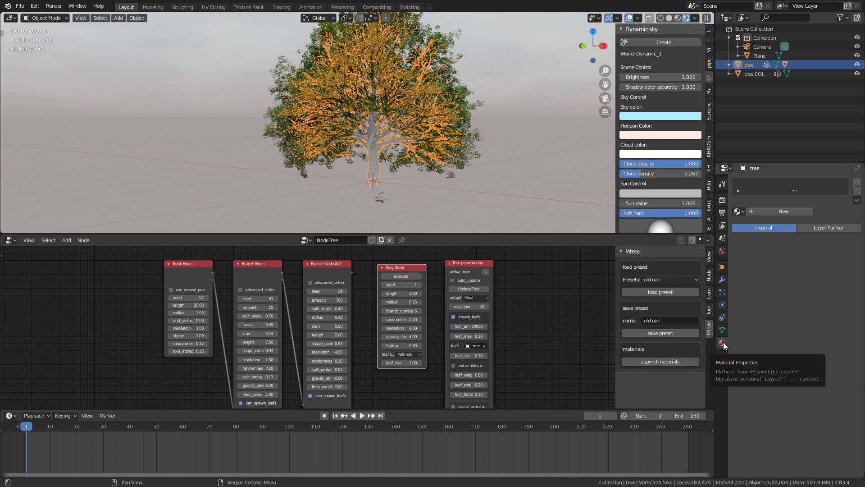
click(739, 211)
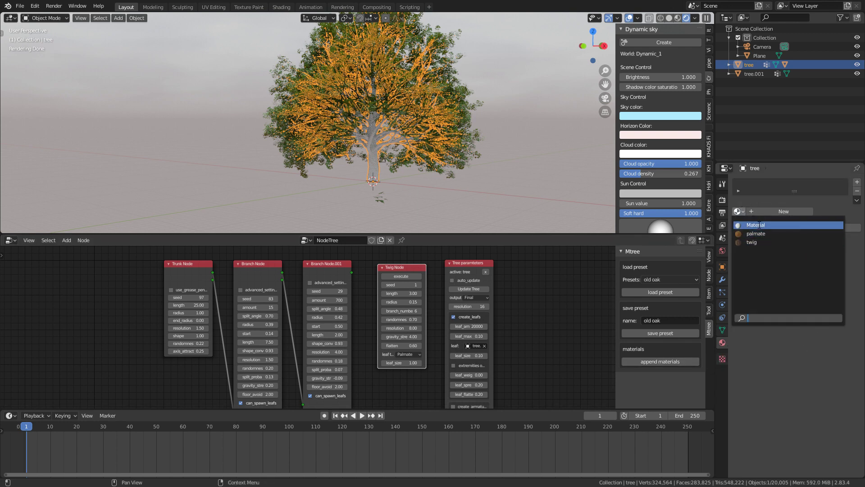
click(661, 362)
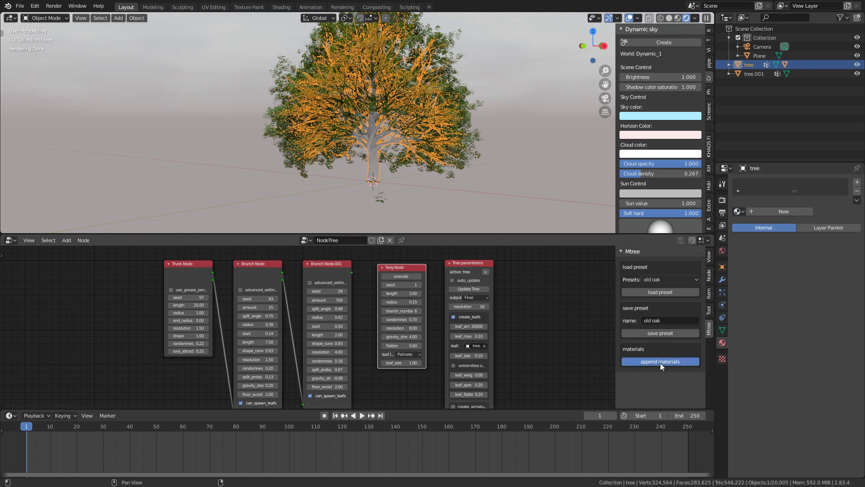
click(391, 183)
click(739, 211)
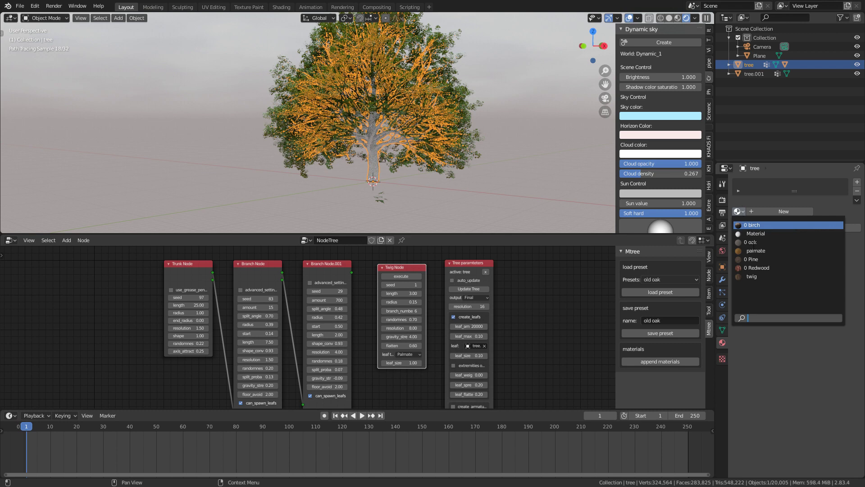
click(753, 242)
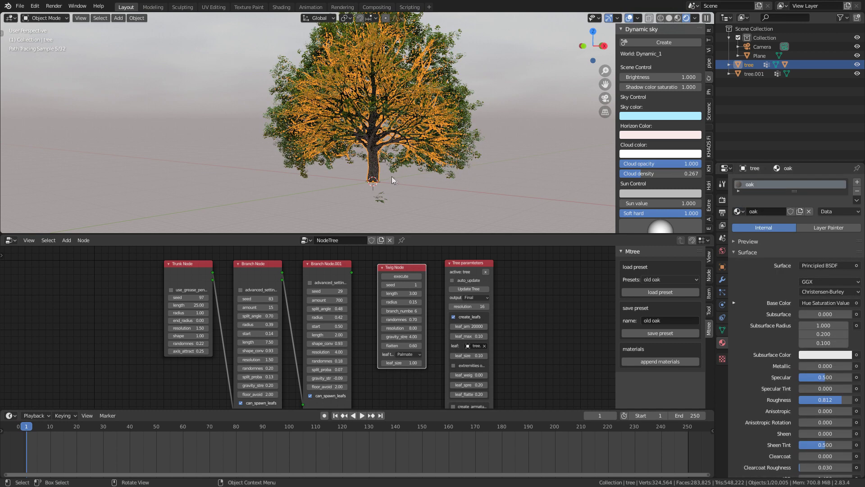
scroll(424, 174, up, 3)
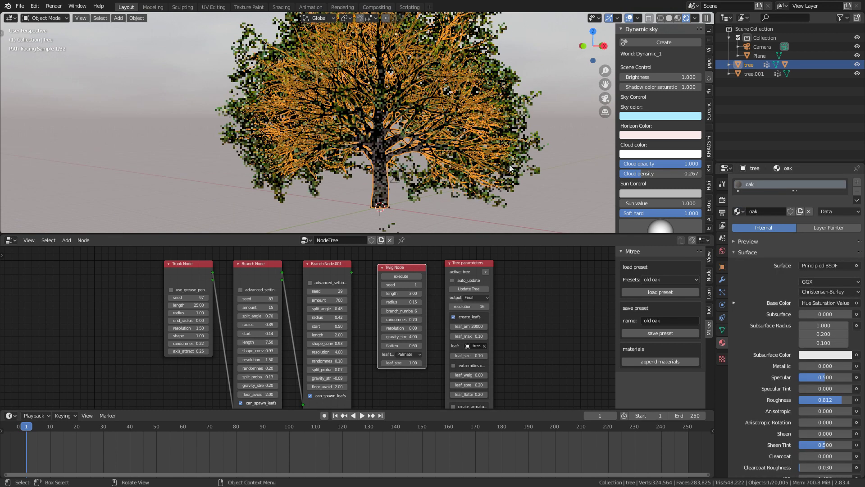
key(s)
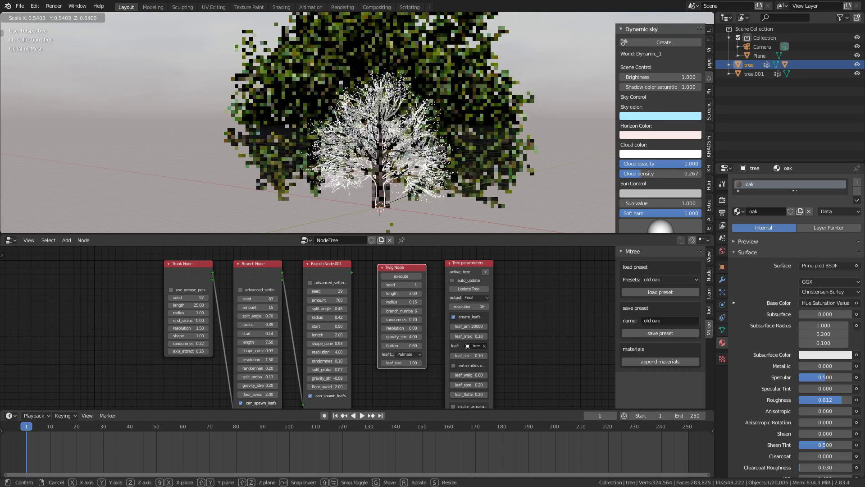
key(Escape)
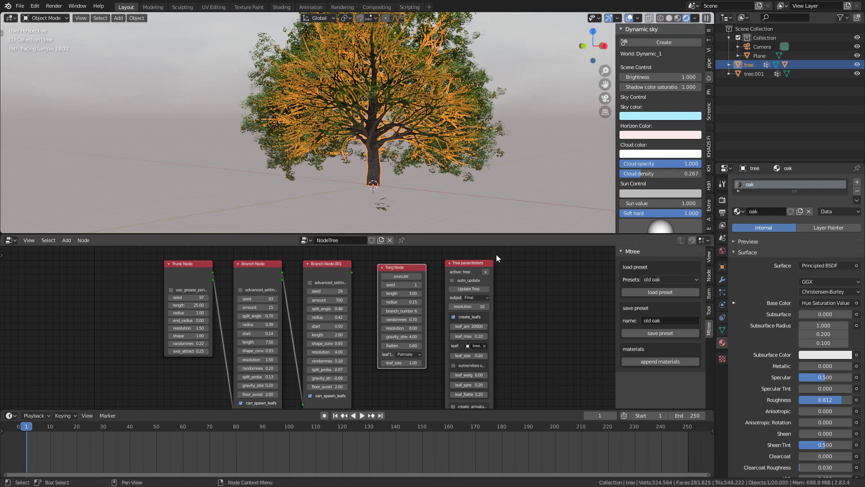
Step: Add a Roots Node before the Twig Node, link Branch Node.001's output to it, and update the tree
drag(403, 270, 493, 269)
click(369, 272)
key(shift+a)
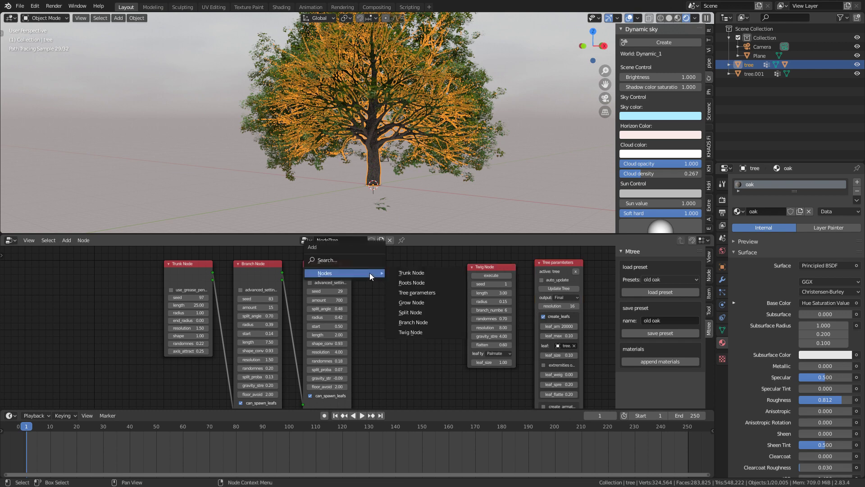
mouse_move(394, 288)
click(447, 299)
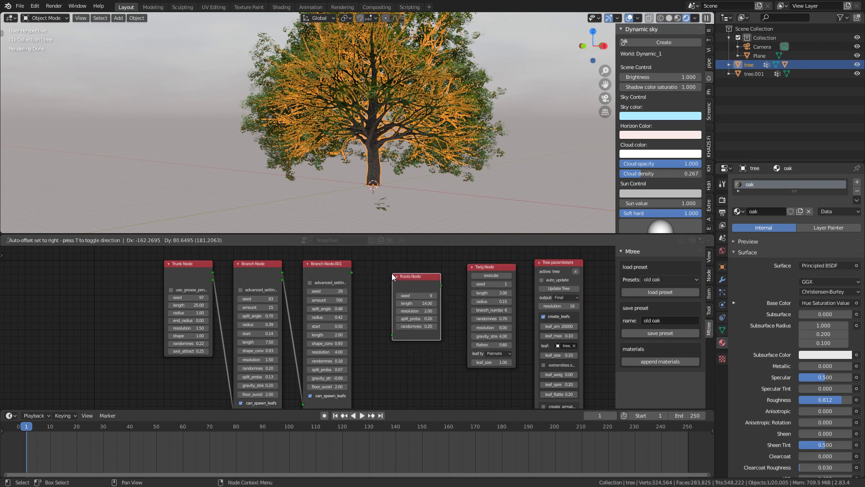
click(381, 270)
drag(352, 272, 392, 334)
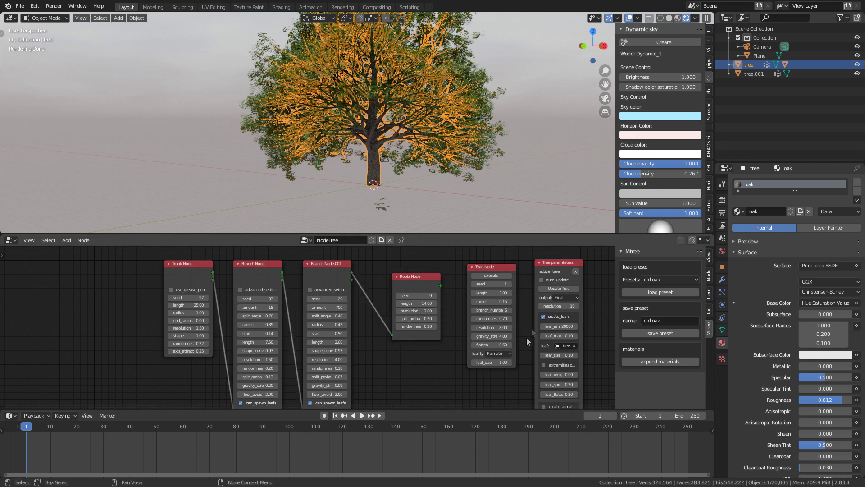
click(556, 288)
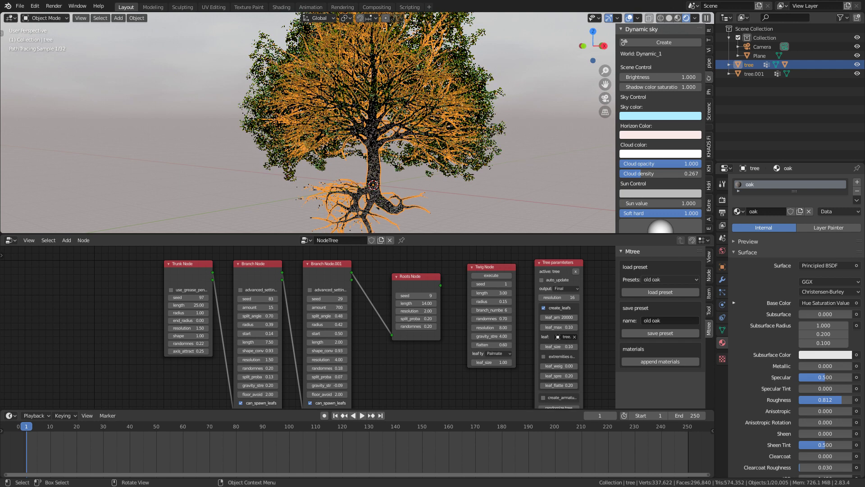
Step: Scale the tree uniformly to 0.15 and enlarge the 3D viewport over the node editor
key(s)
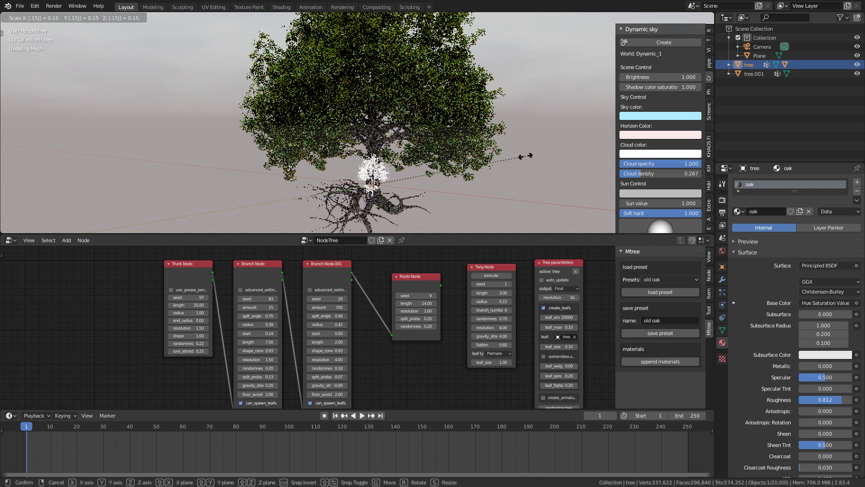
click(387, 185)
key(ctrl+z)
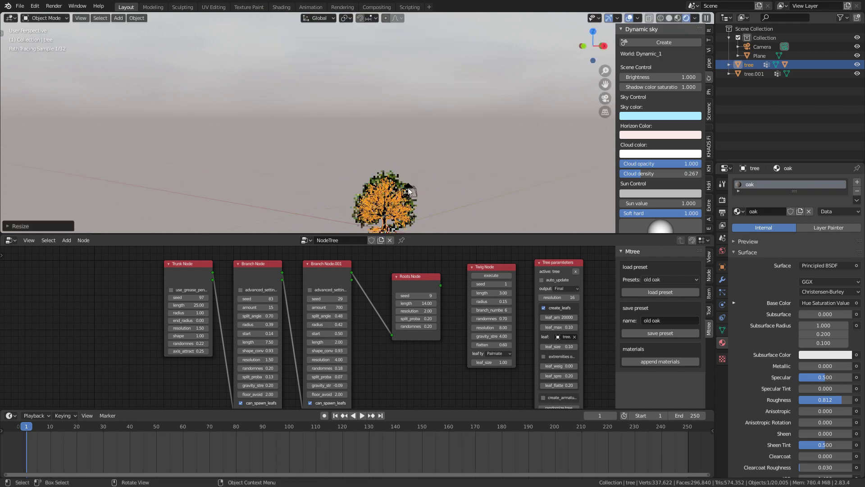
drag(2, 231, 12, 302)
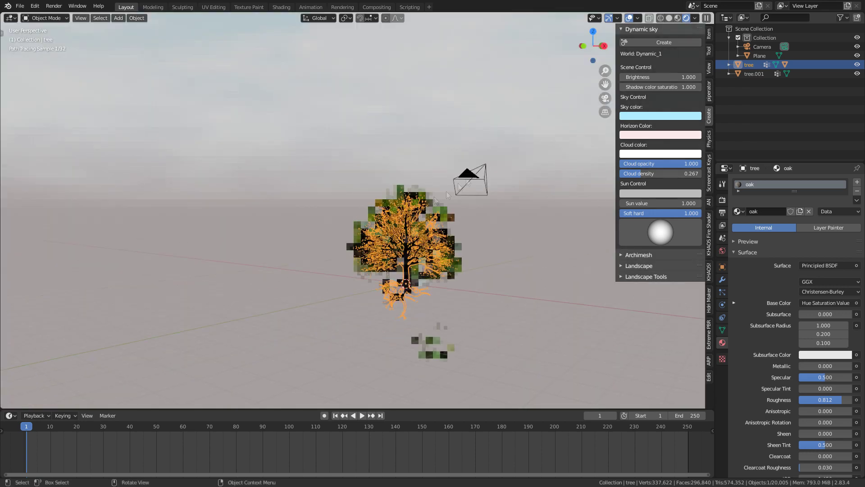
Step: Look through the camera and adjust its position and angle so the whole tree fits in the frame
click(469, 183)
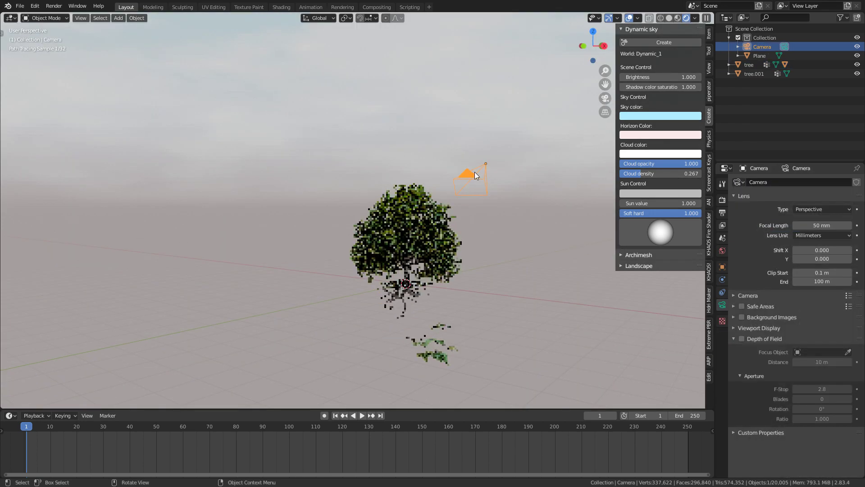
key(KP_0)
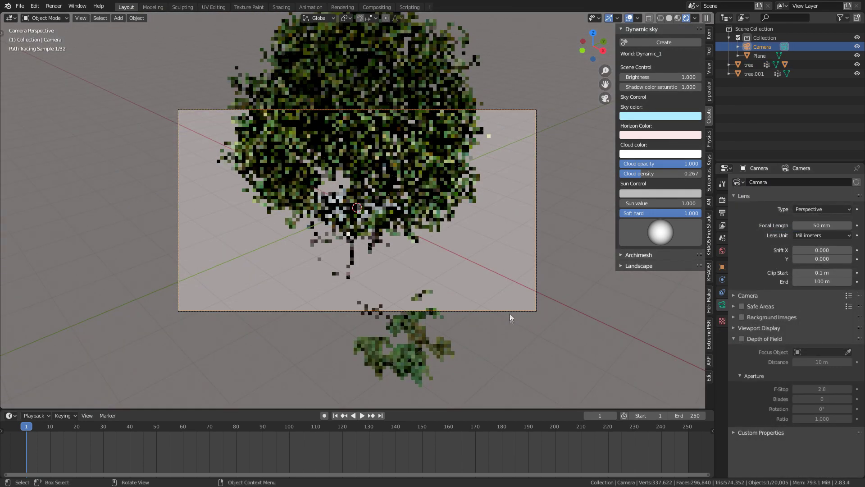
key(s)
key(r)
key(x)
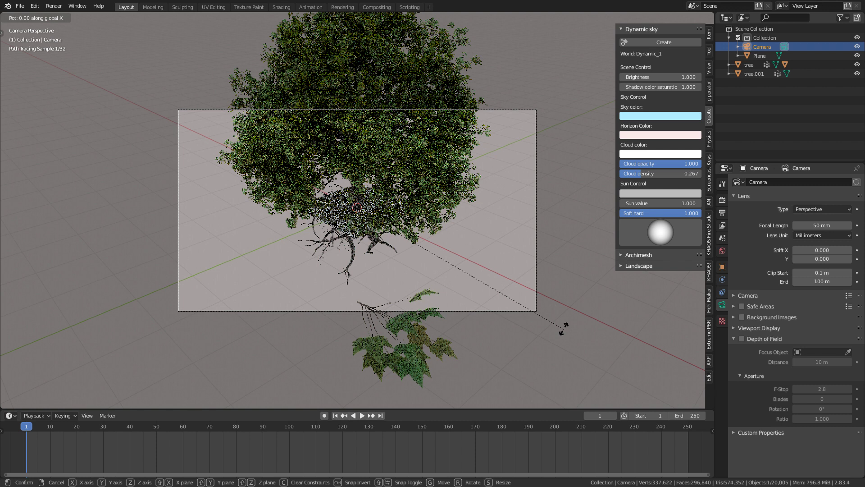
key(Escape)
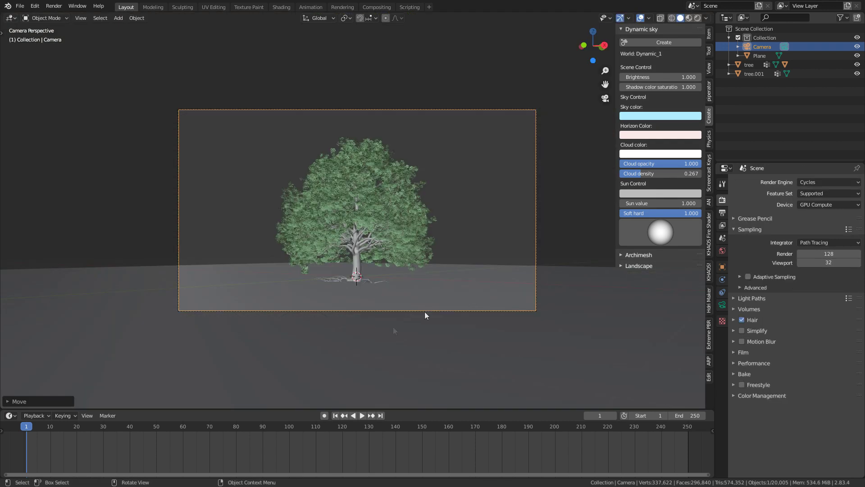
Step: Scale the twig object tree.001 uniformly to 0.15 and render the image
click(750, 76)
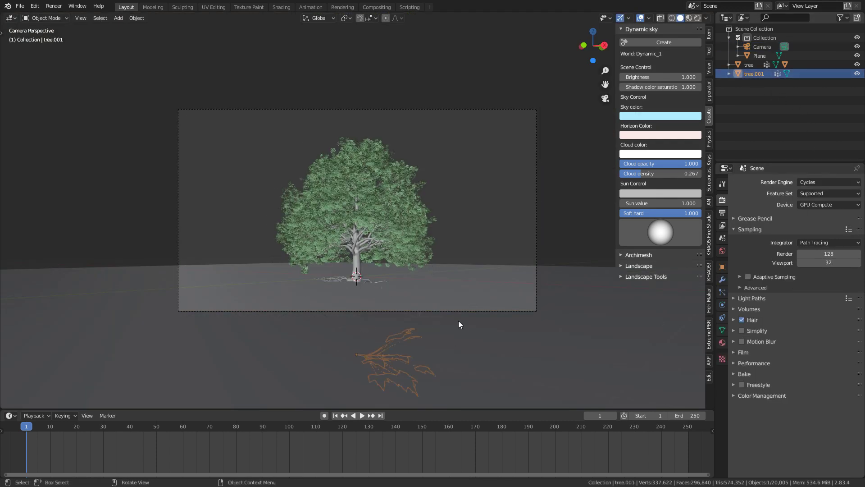
key(s)
key(period)
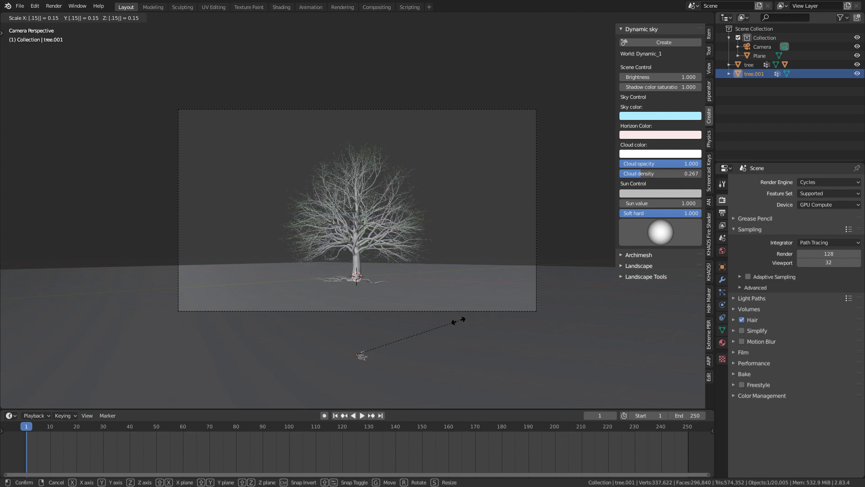
click(459, 320)
scroll(456, 320, up, 2)
key(F12)
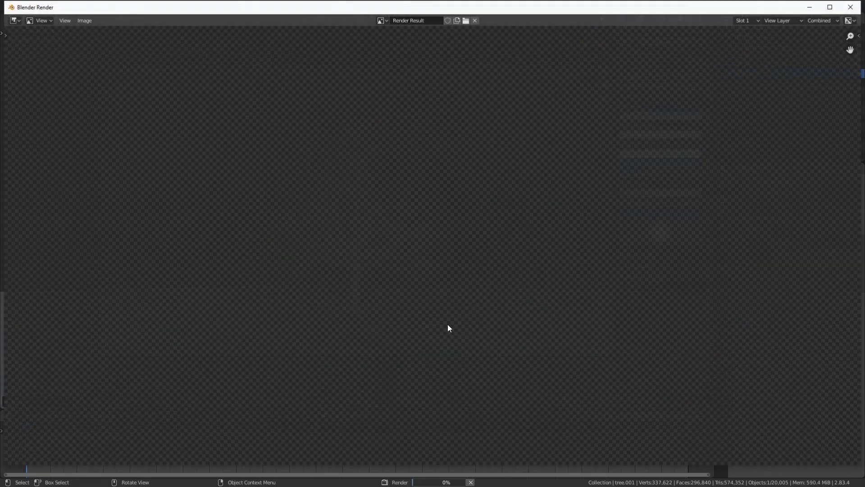